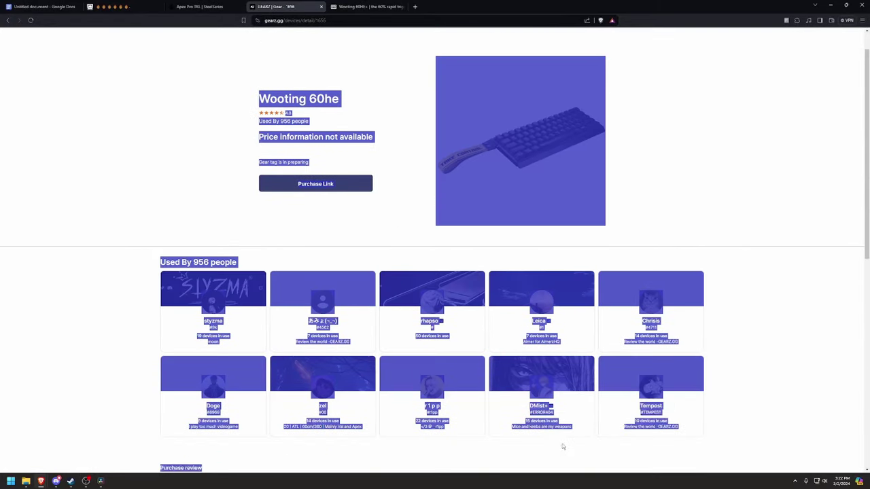
Open the Wooting 60HE+ purchase page, scroll through its features, and move to the next tab
left_click(344, 202)
left_click(322, 188)
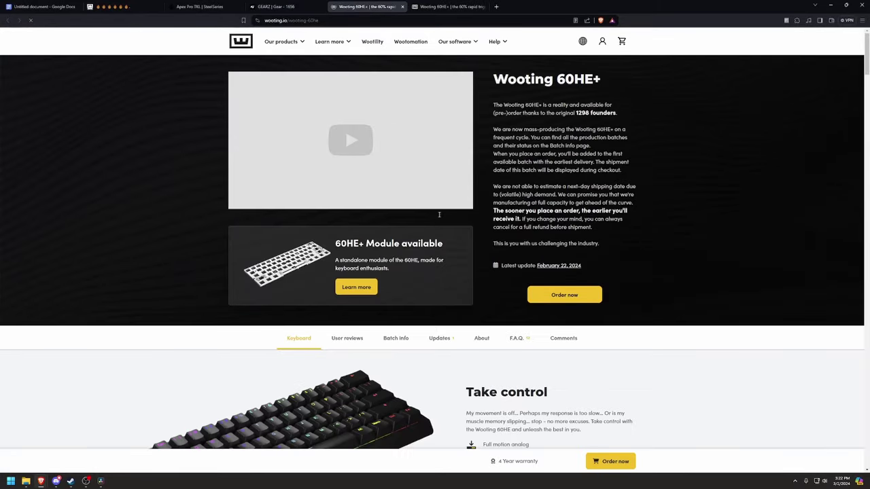
scroll(456, 204, "down", 5)
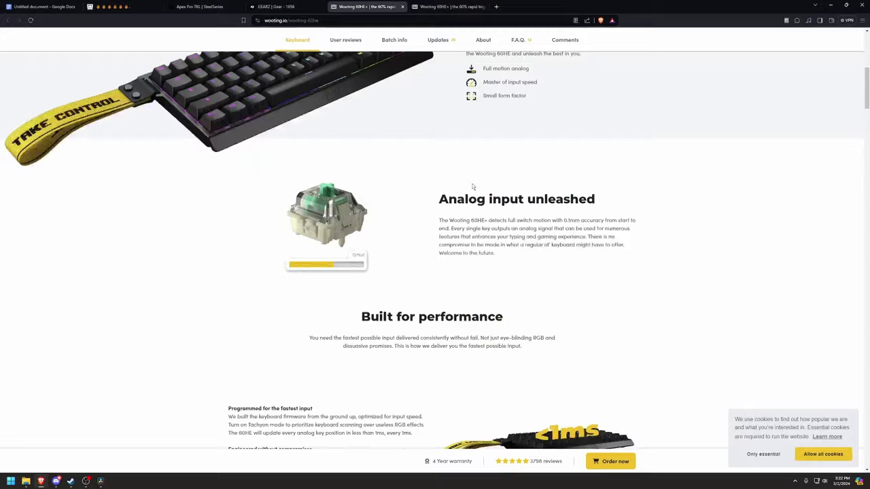
scroll(473, 186, "down", 9)
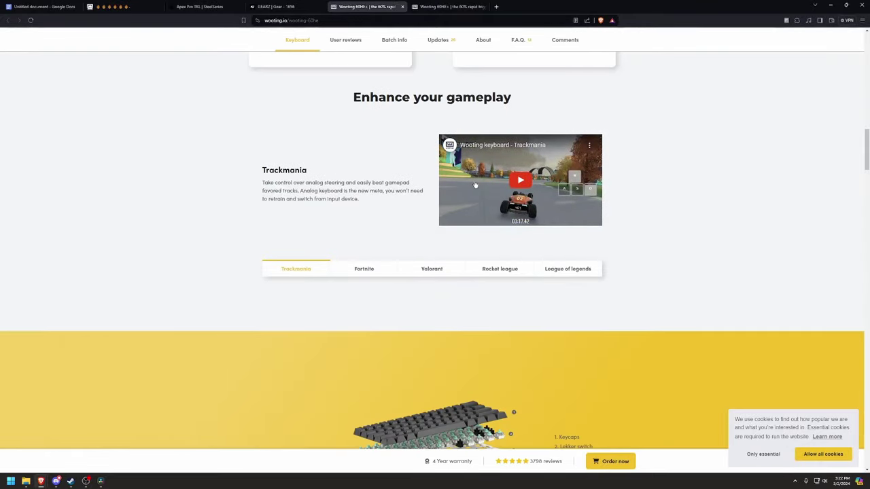
scroll(474, 184, "down", 3)
scroll(482, 188, "down", 7)
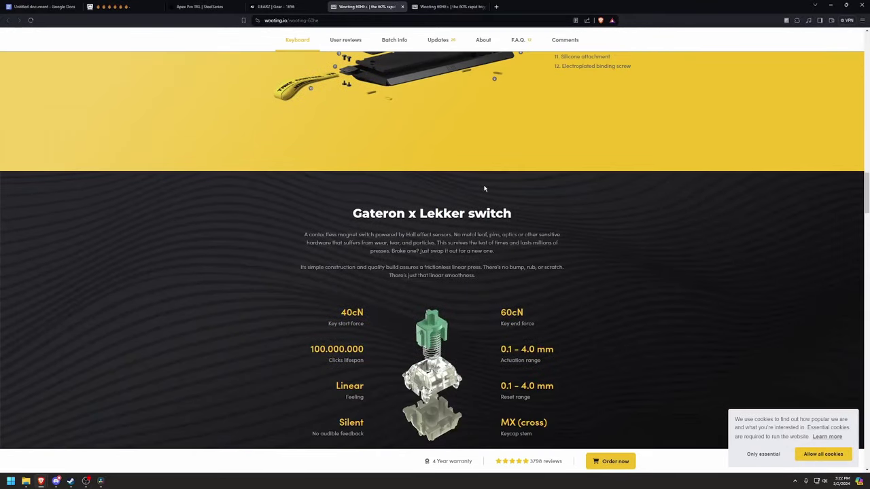
key("ctrl+Tab")
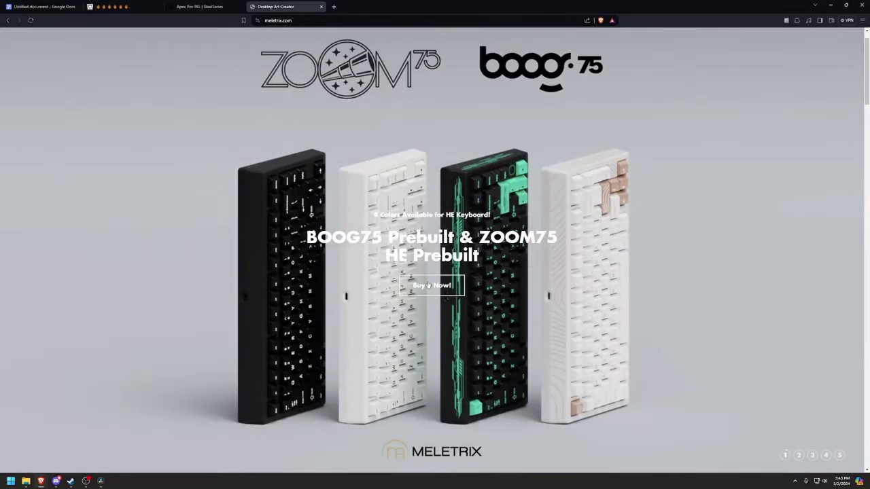
Browse the HE Keyboard collection's BOOG75 Prebuilt page, then pick Space grey for the DrunkDeer A75 case
left_click(428, 286)
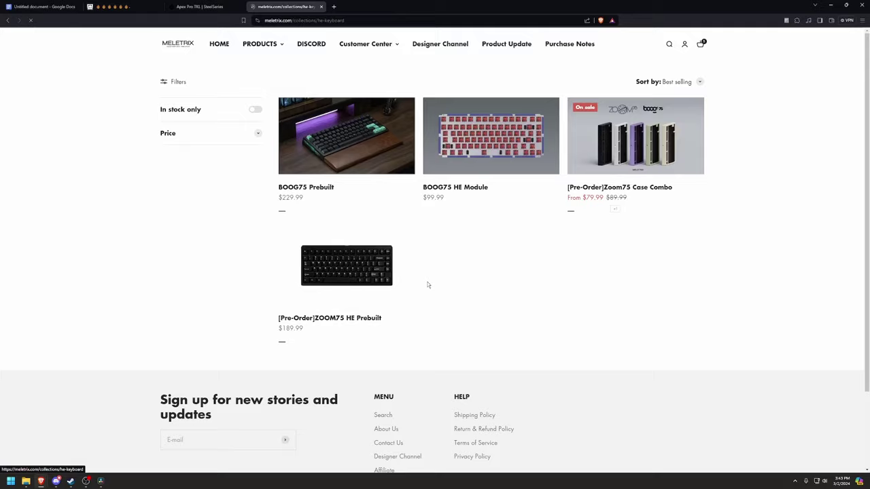
left_click(333, 151)
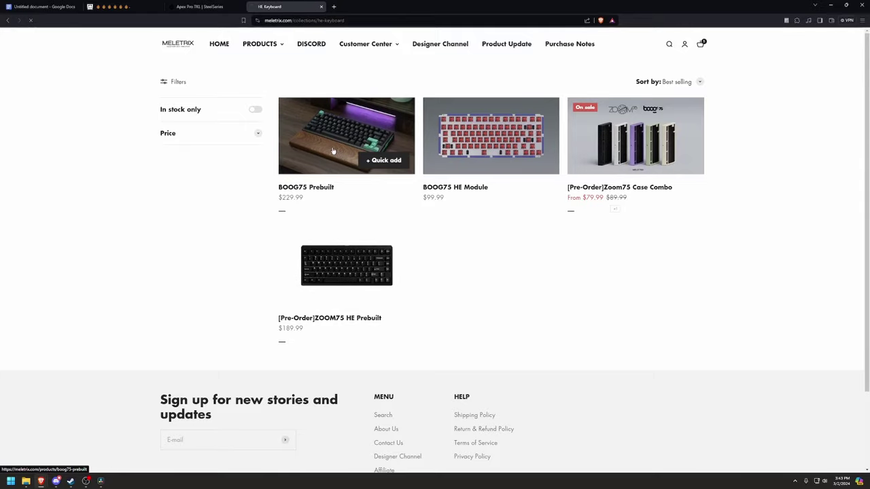
scroll(357, 151, "down", 5)
scroll(360, 154, "down", 12)
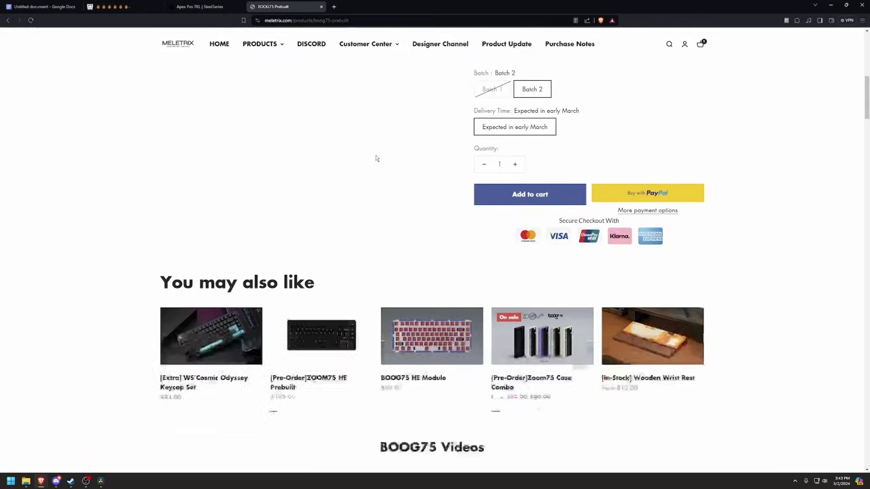
scroll(374, 151, "down", 15)
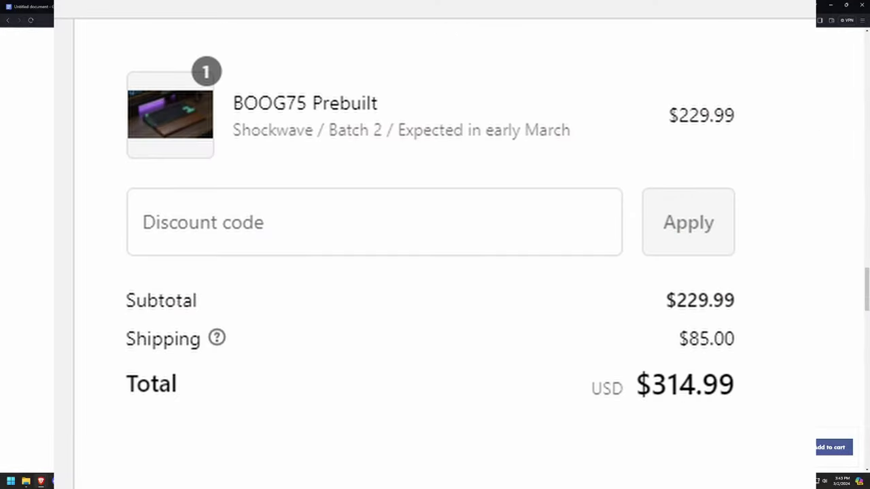
scroll(435, 245, "down", 5)
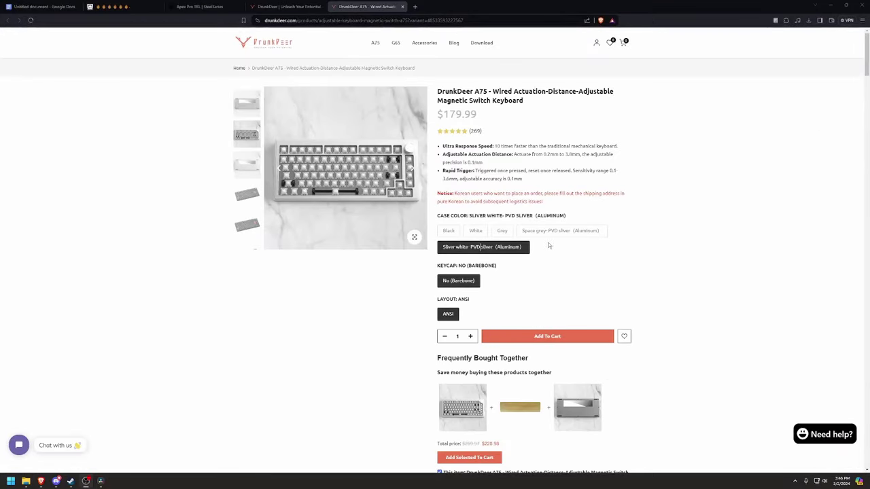
left_click(554, 232)
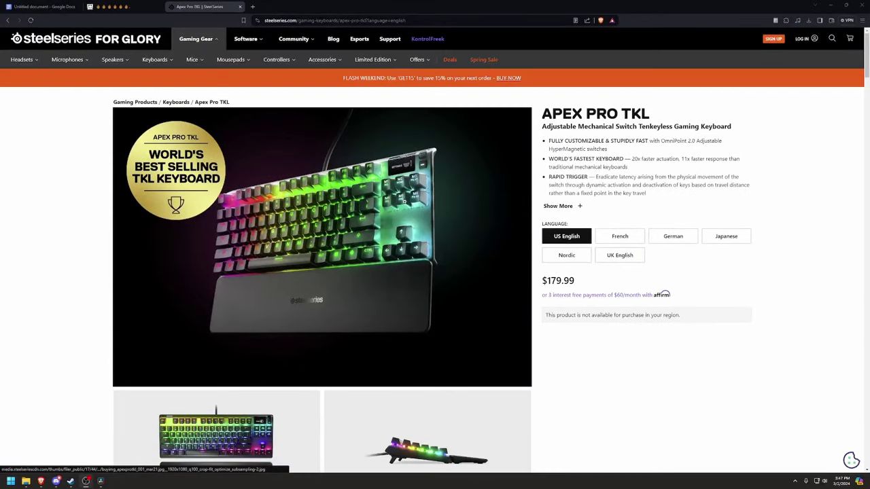
Scroll the Apex Pro TKL page and highlight its region availability notice
scroll(435, 272, "down", 1)
left_click_drag(545, 289, 693, 307)
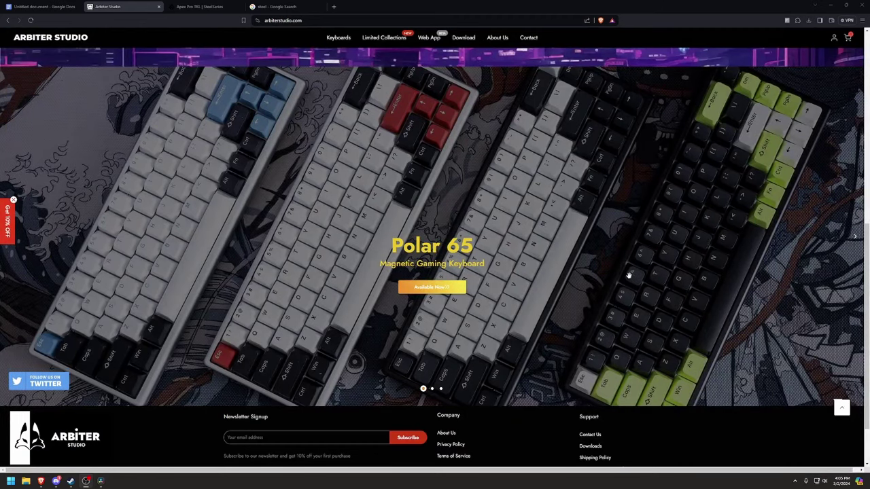
Scroll down the Arbiter Studio homepage and back up to the Polar 65 banner
scroll(612, 273, "down", 1)
scroll(606, 272, "up", 1)
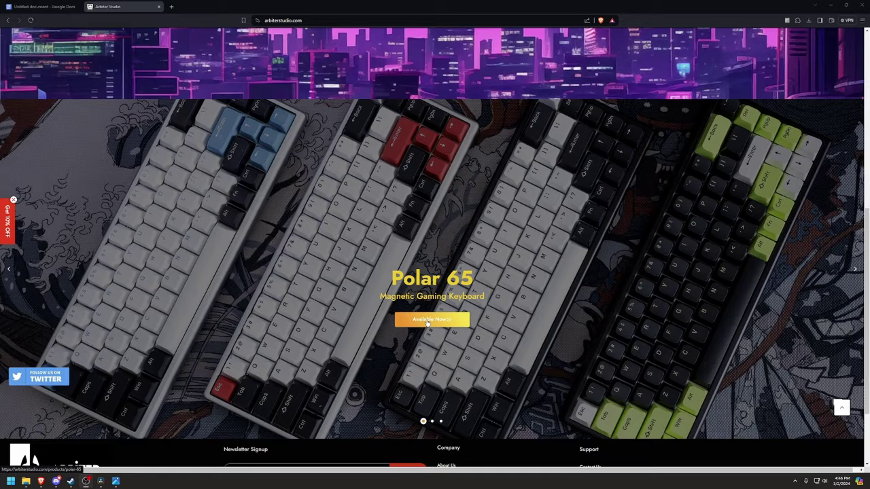
Open the Polar 65 page, select the 3.8mm value, and preview Ronin Red, Kumo Blue and Silver Panda
left_click(428, 321)
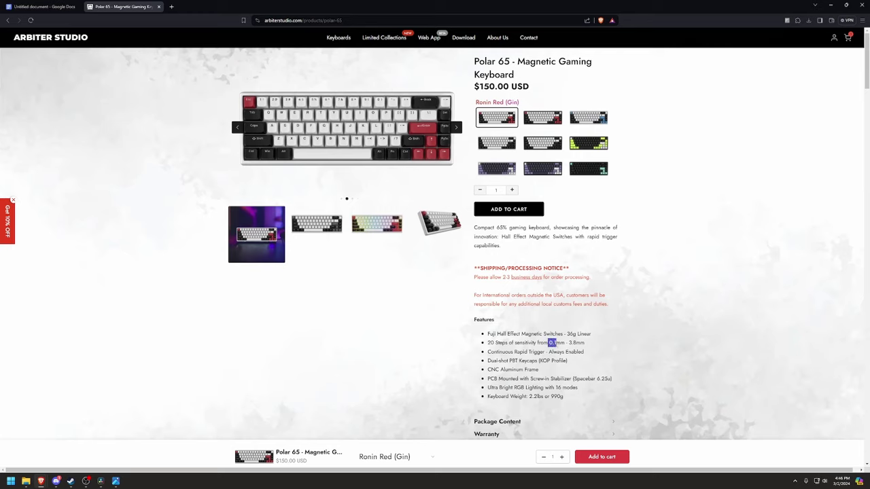
double_click(575, 342)
left_click(543, 117)
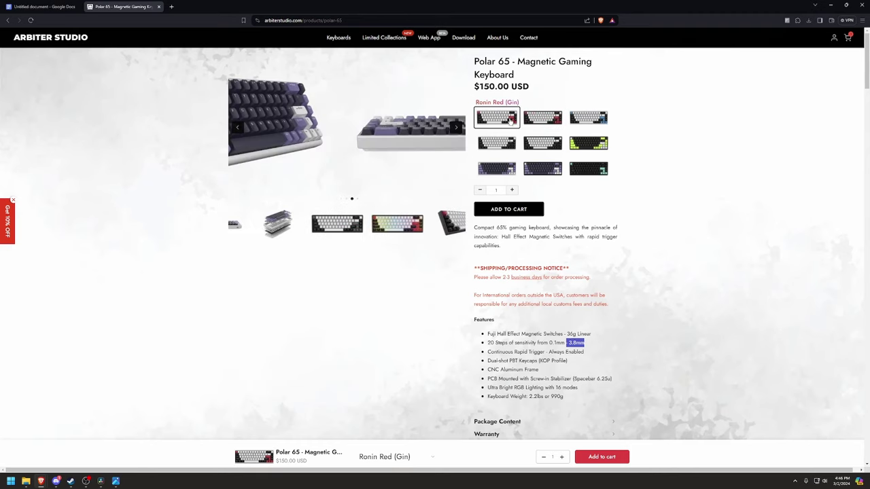
left_click(588, 117)
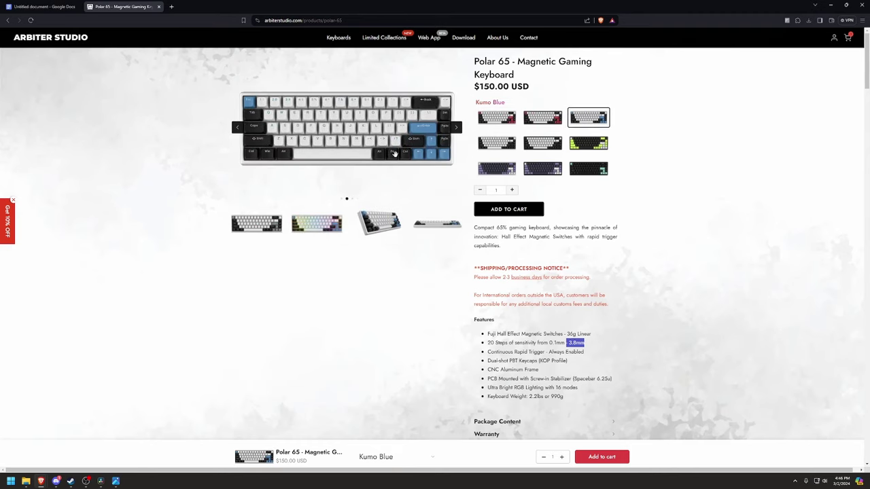
left_click(491, 148)
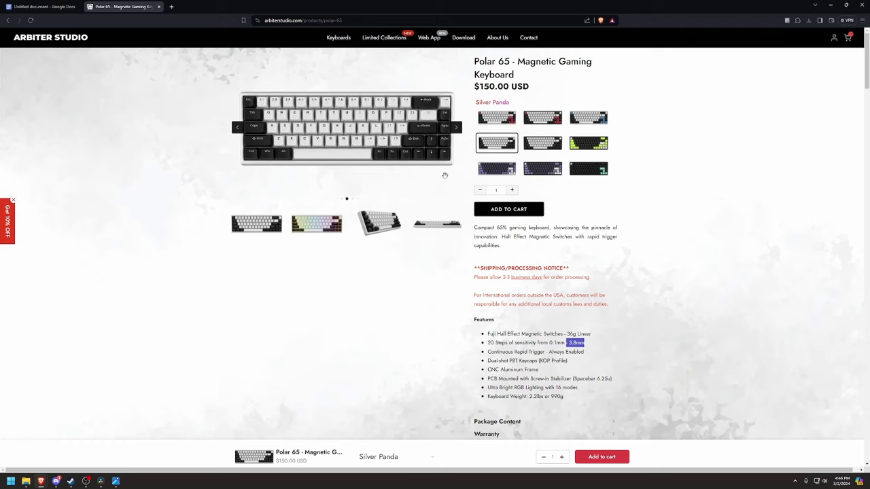
Preview the Black Panda, Jedi Green, Mint Abyss, Midnight Lilac and Silver Lilac colourways
left_click(543, 143)
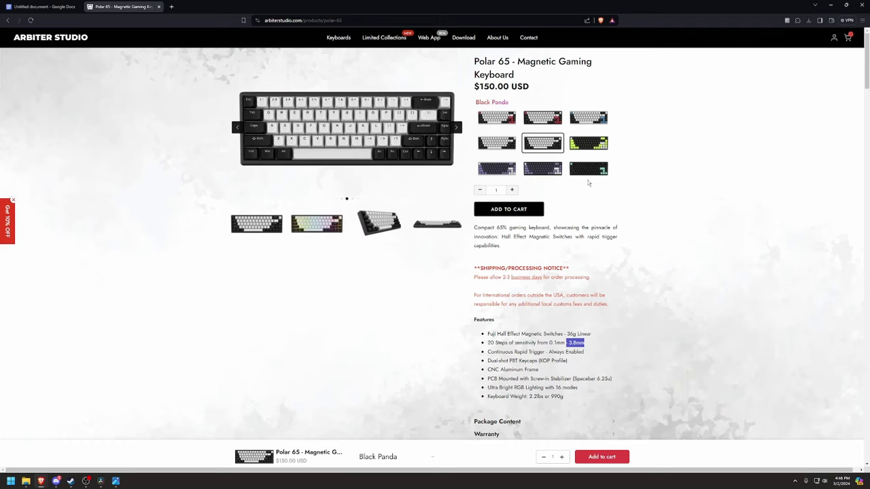
left_click(593, 150)
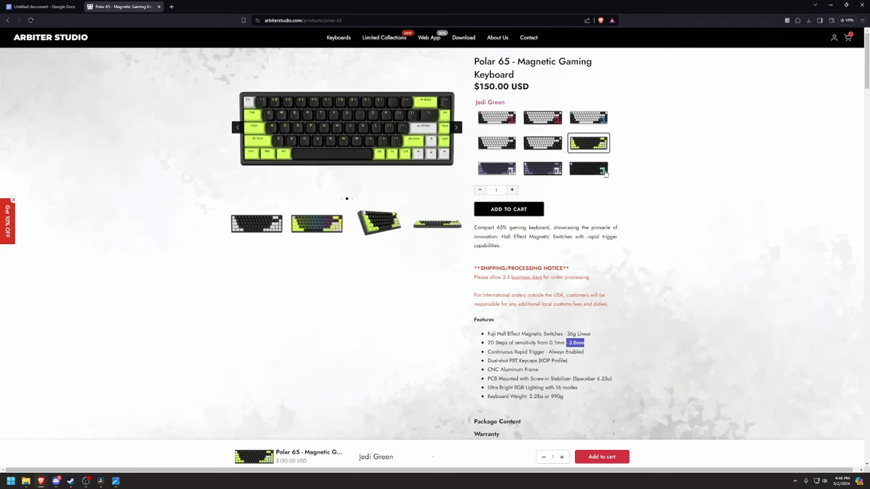
left_click(597, 171)
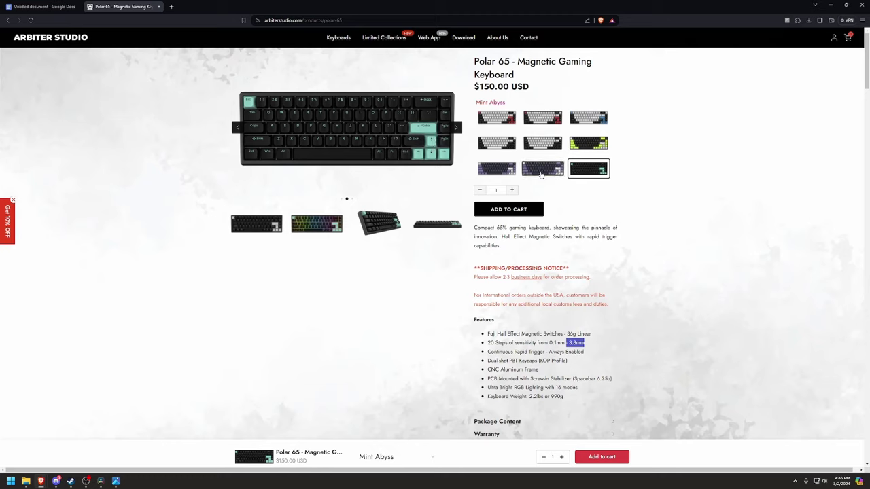
left_click(542, 173)
left_click(483, 169)
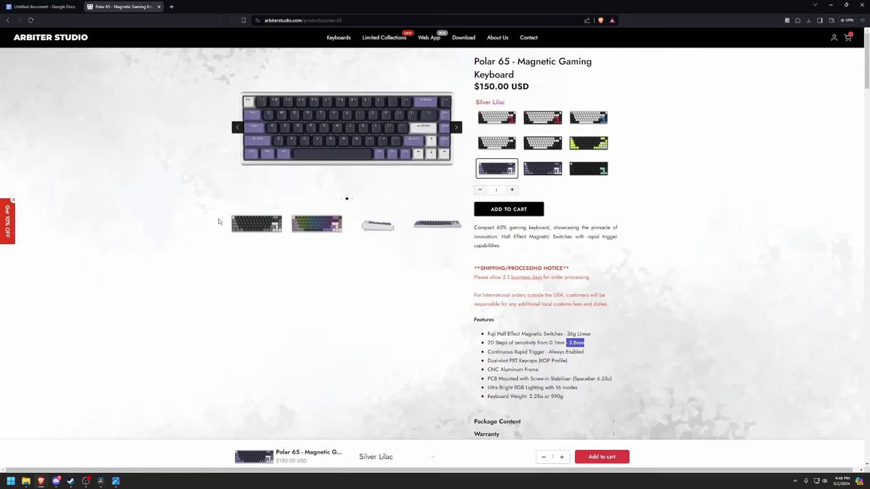
scroll(487, 248, "down", 1)
scroll(417, 252, "up", 1)
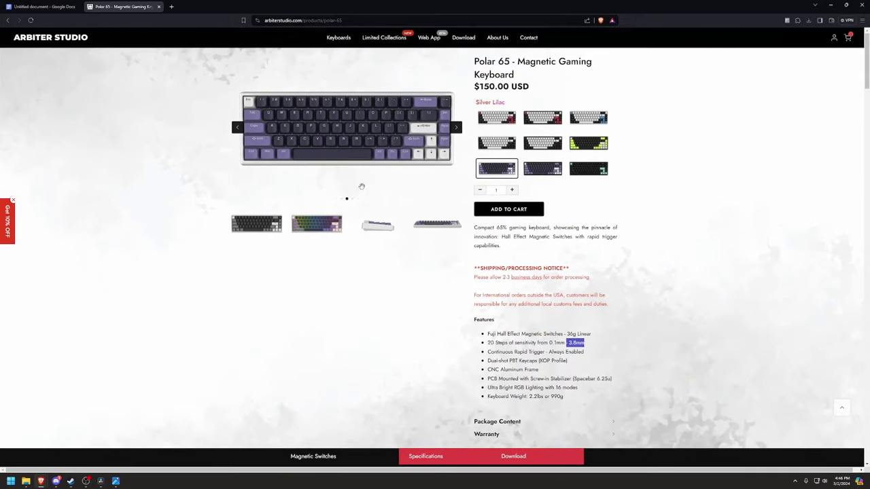
Read the Yuki Aim Polar 65 (Katana Edition) specs, highlighting its 30g initial force, then return to Limited Collections
left_click(384, 39)
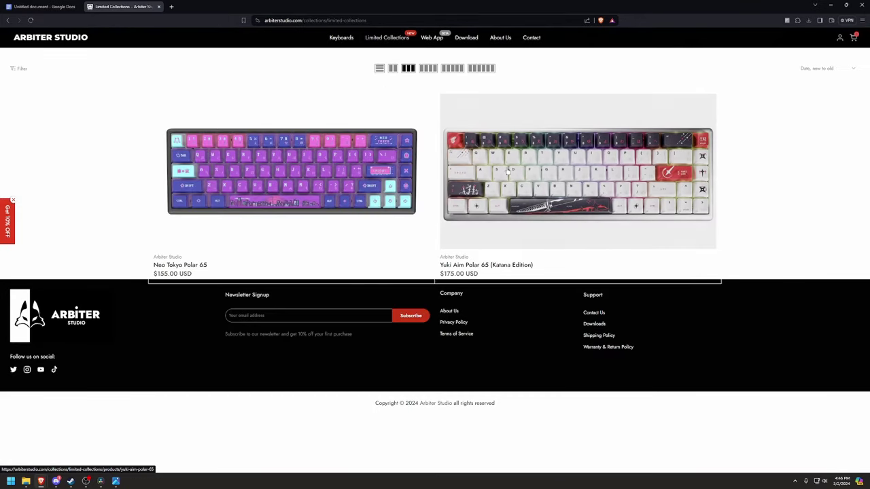
left_click(506, 169)
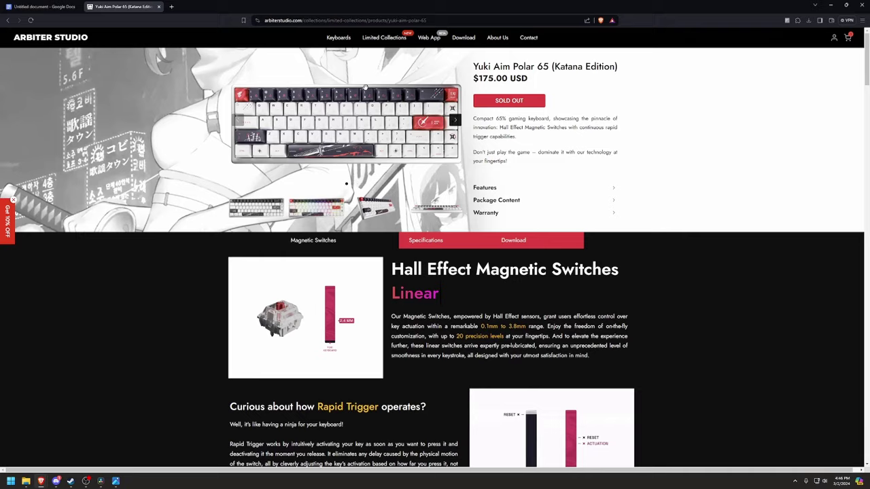
scroll(386, 155, "down", 1)
scroll(386, 155, "down", 6)
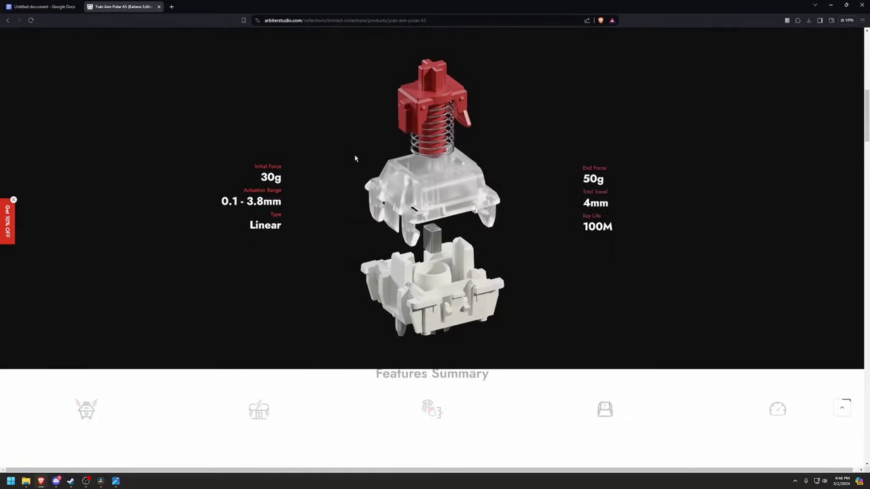
left_click_drag(274, 176, 251, 175)
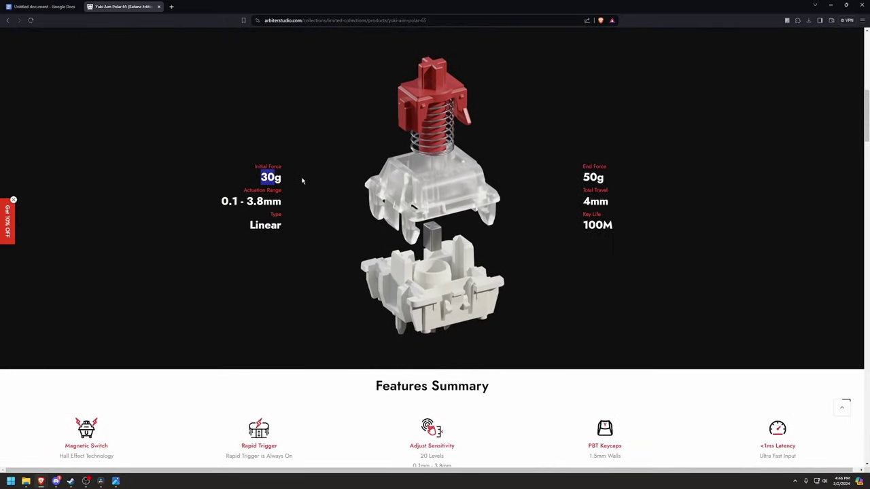
scroll(303, 181, "up", 8)
scroll(399, 157, "down", 4)
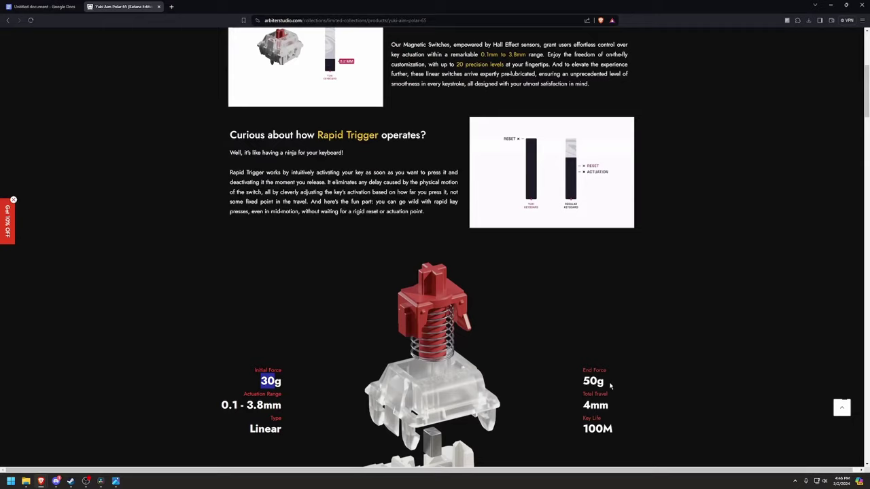
left_click_drag(607, 384, 563, 379)
scroll(514, 295, "up", 5)
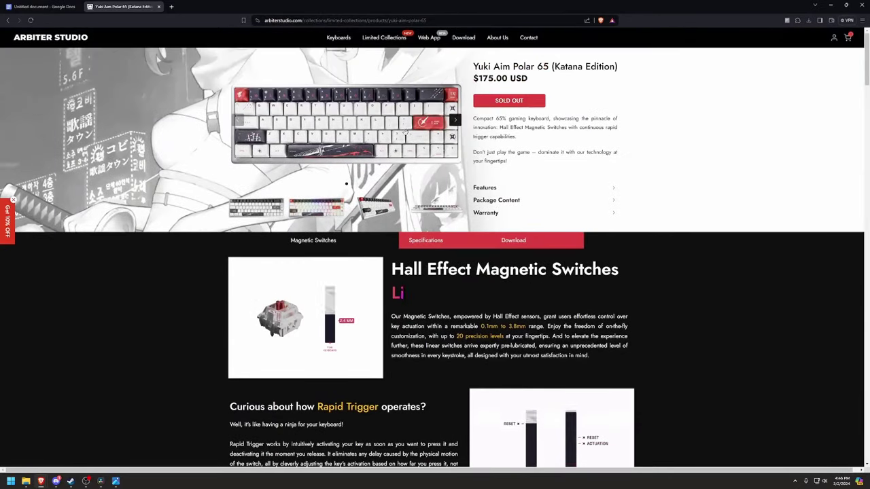
left_click(387, 38)
Open the Neo Tokyo Polar 65 page, highlighting the Dual-Rail Edition heading and the 60g End Force value
left_click(293, 155)
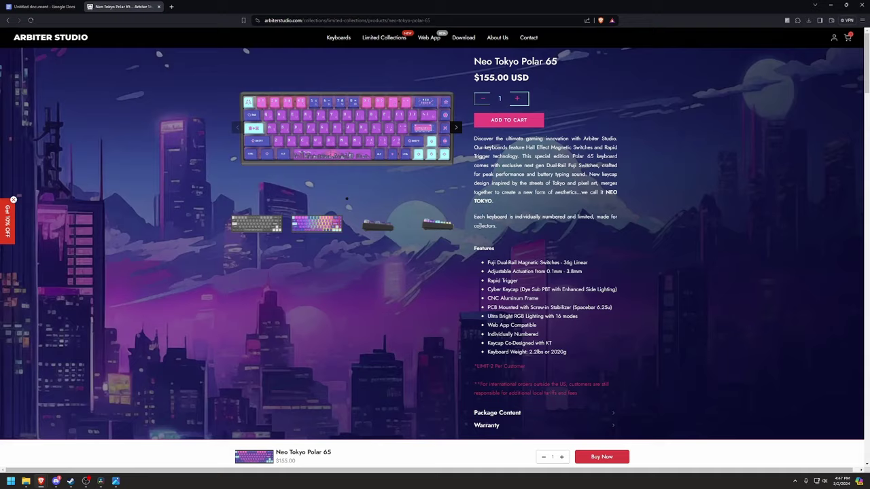
scroll(477, 225, "down", 7)
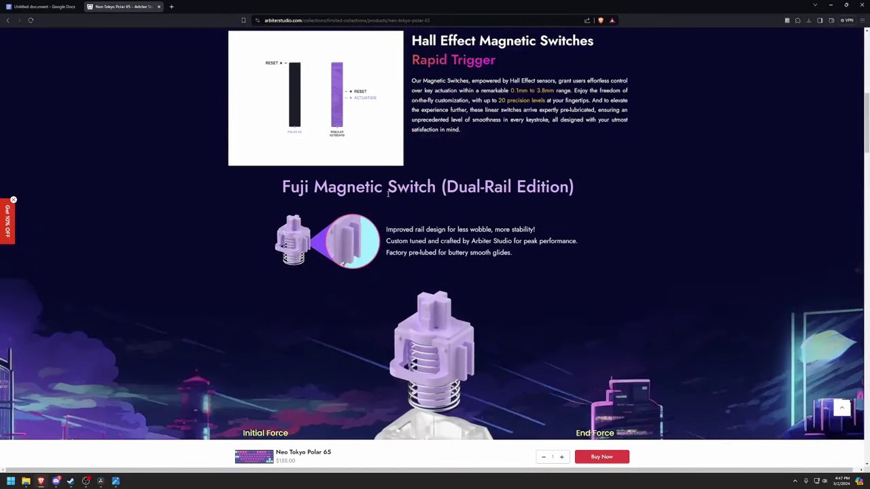
left_click_drag(445, 188, 566, 191)
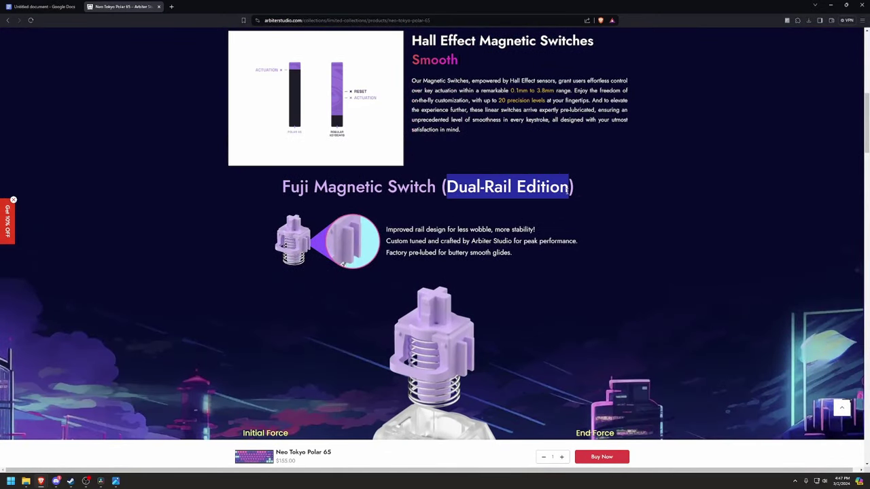
left_click(524, 241)
scroll(471, 238, "up", 3)
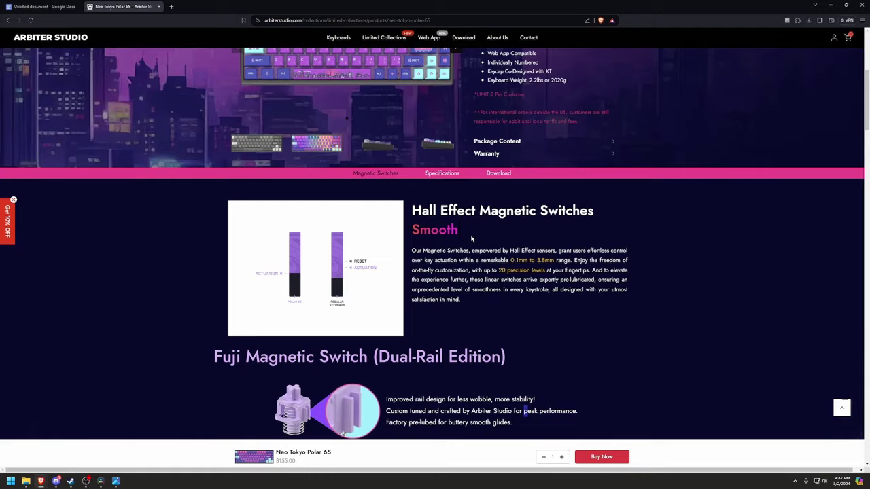
scroll(482, 290, "up", 2)
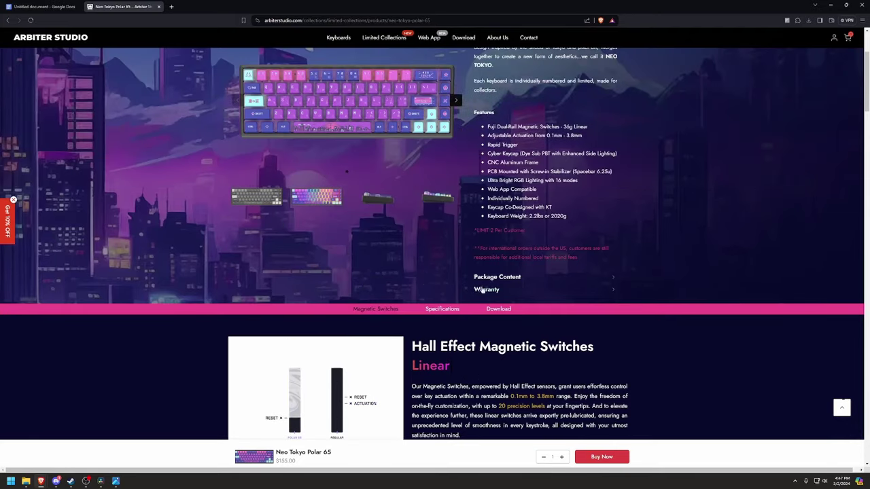
scroll(482, 290, "up", 2)
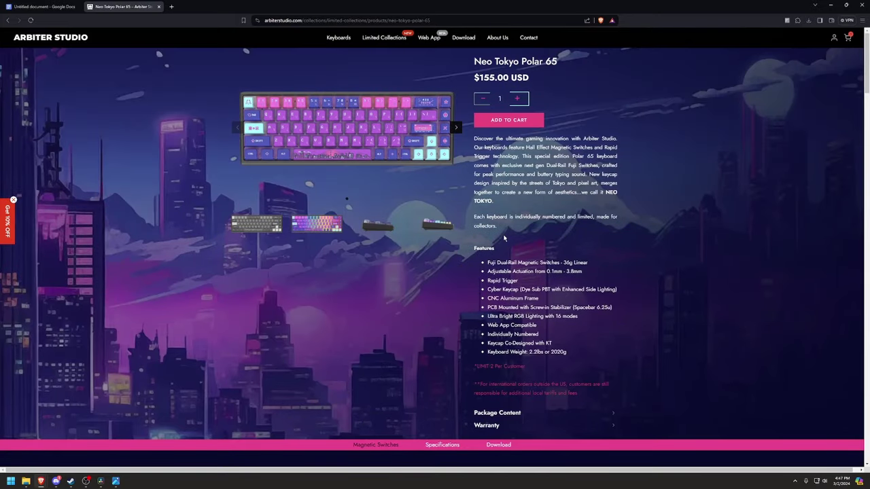
scroll(504, 238, "down", 15)
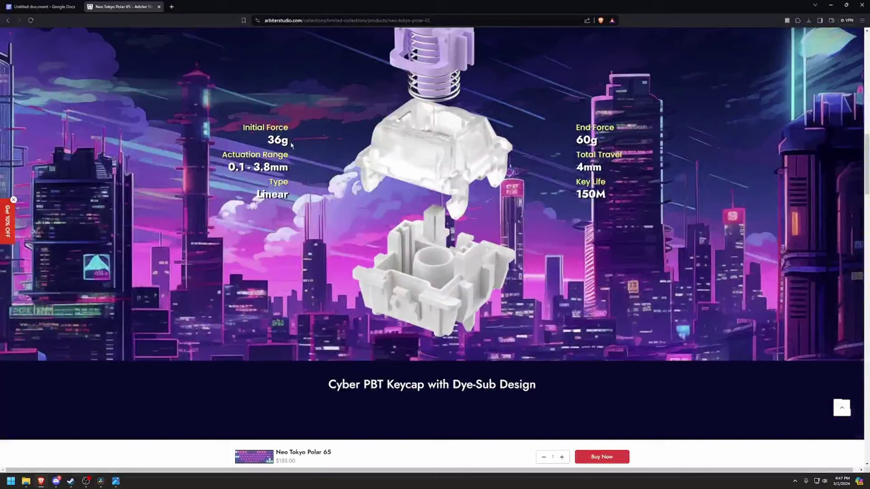
left_click_drag(598, 144, 568, 140)
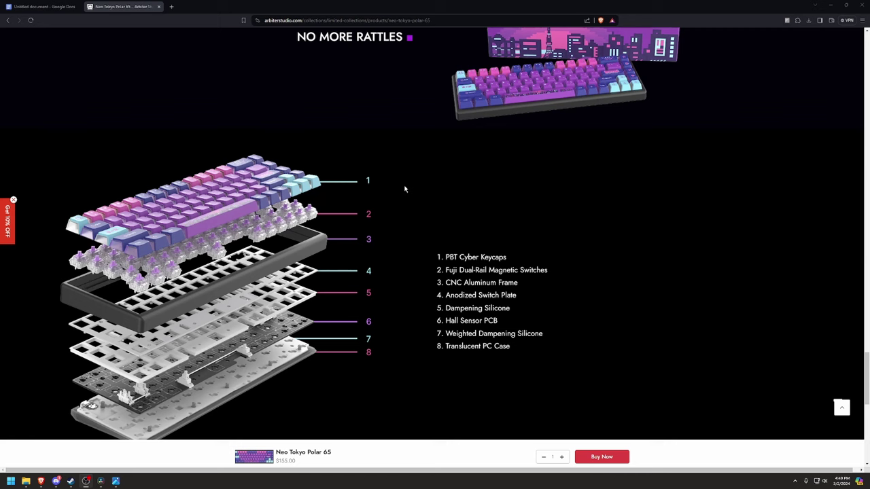
Scroll past the exploded layer diagram and feature list to the backlit keys close-up
scroll(339, 189, "down", 1)
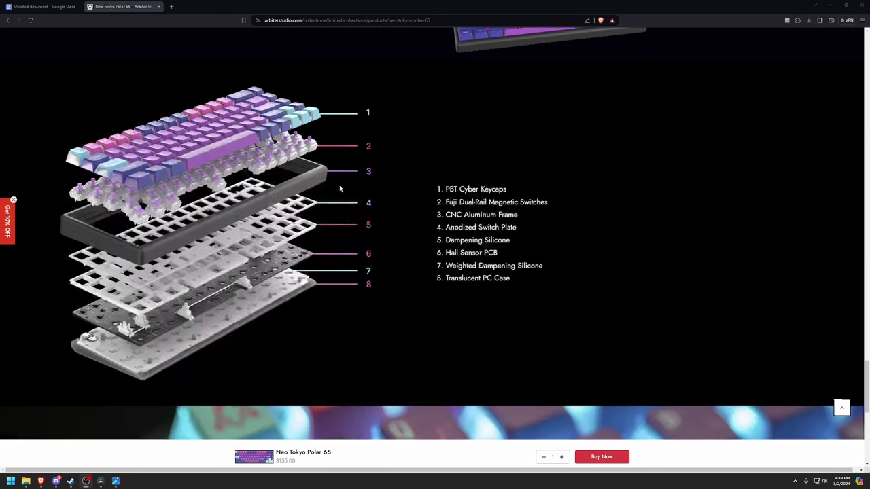
scroll(346, 182, "down", 1)
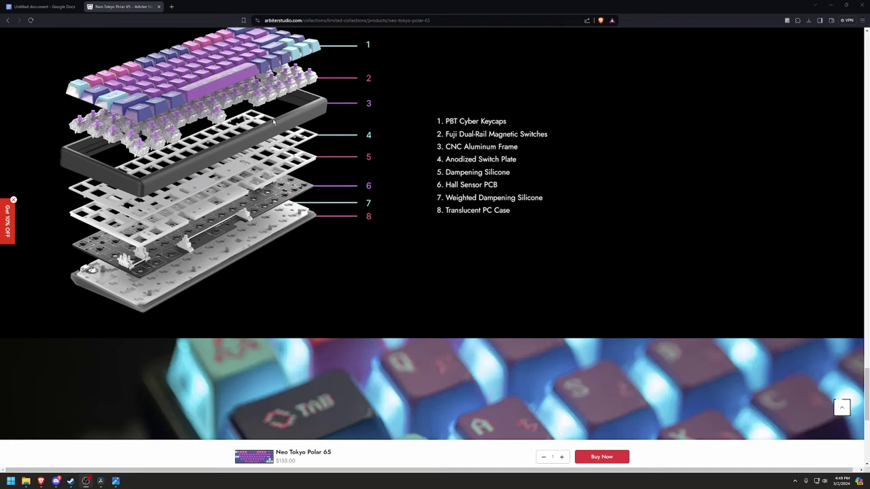
scroll(255, 211, "down", 1)
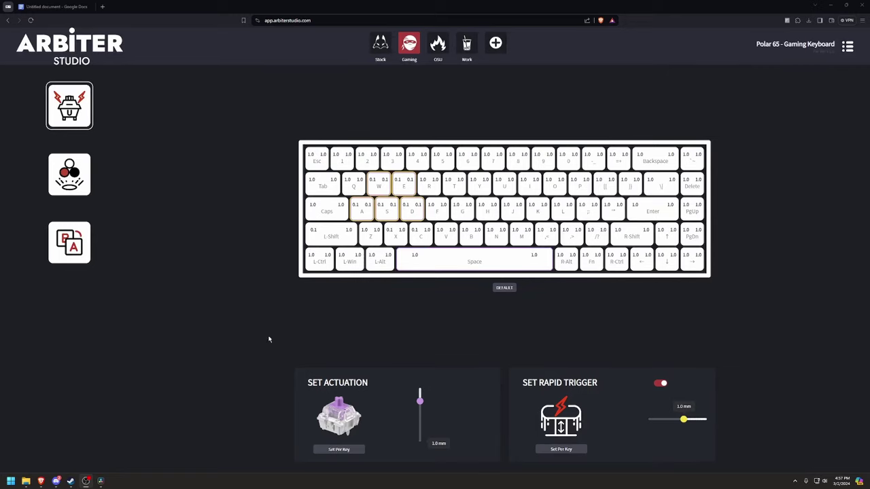
Give L-Win a 3.8 mm per-key actuation point and save it
left_click(343, 450)
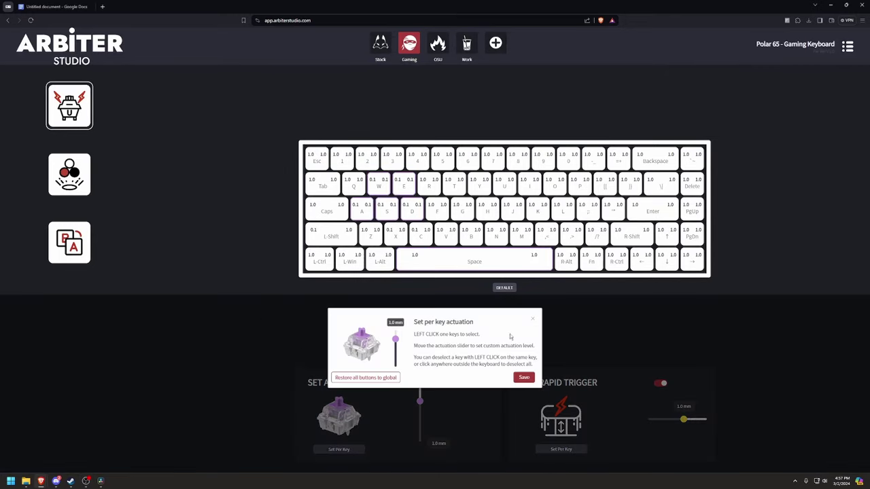
left_click(351, 261)
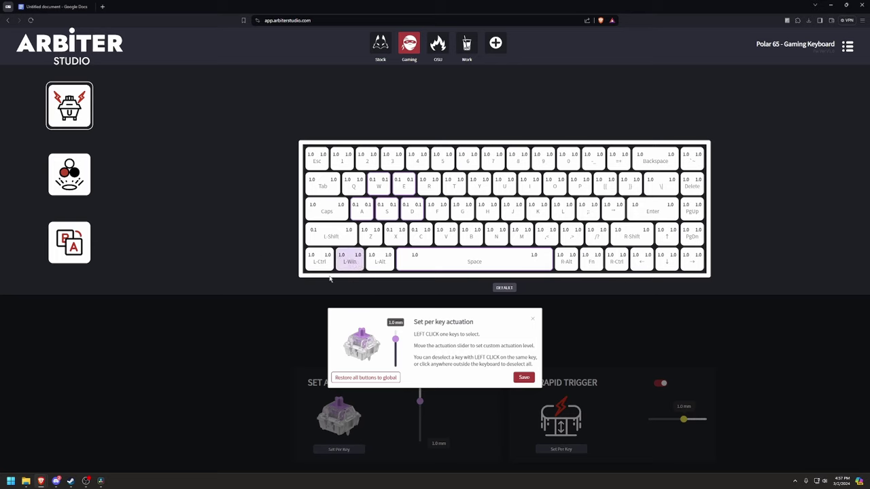
left_click_drag(395, 337, 393, 378)
left_click(527, 379)
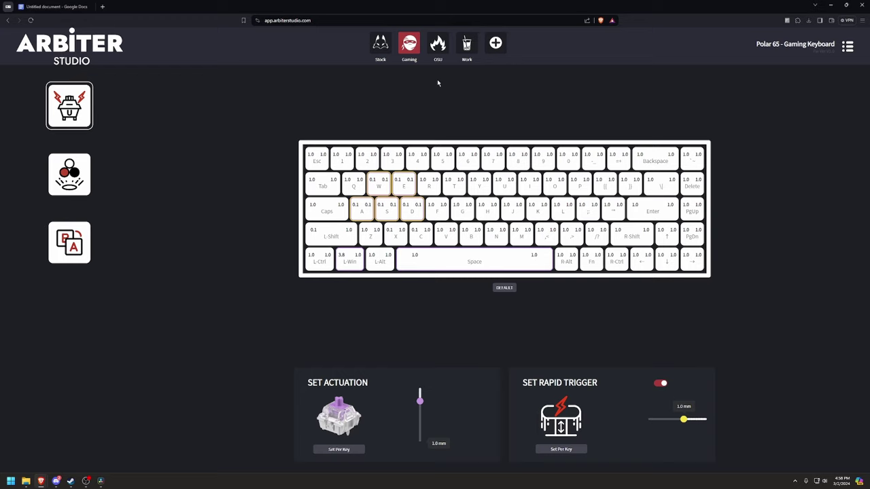
Cycle through the Stock, Gaming, OSU and Work profiles, then show the Work profile's lighting settings
left_click(385, 53)
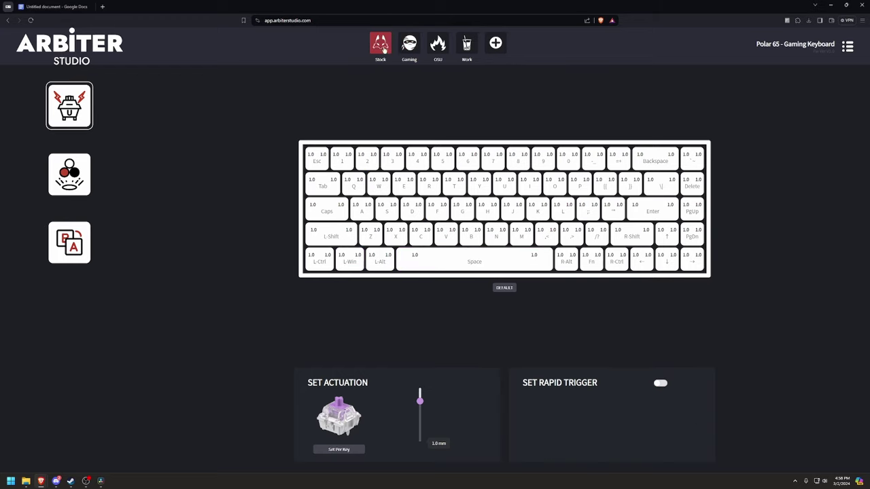
left_click(410, 46)
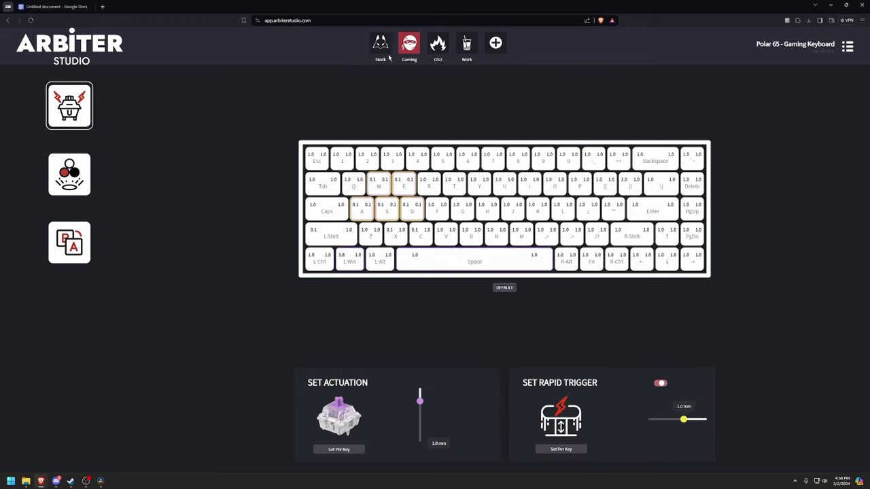
left_click(440, 56)
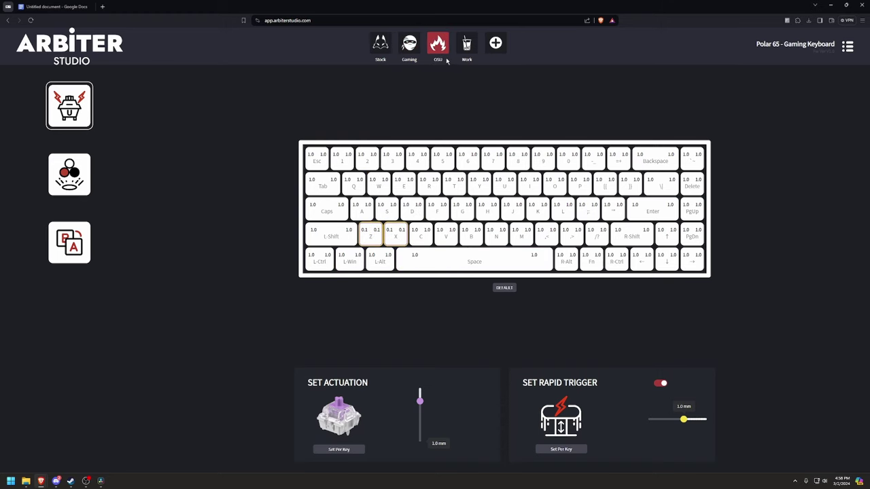
left_click(467, 49)
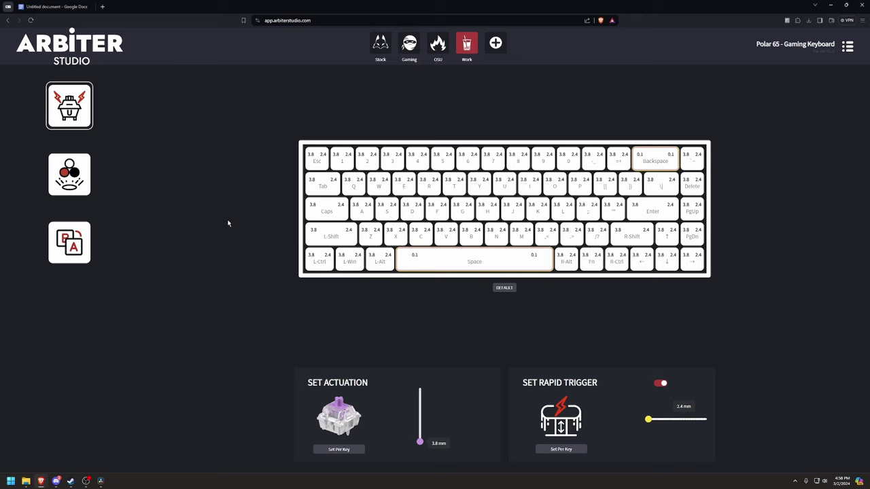
left_click(69, 174)
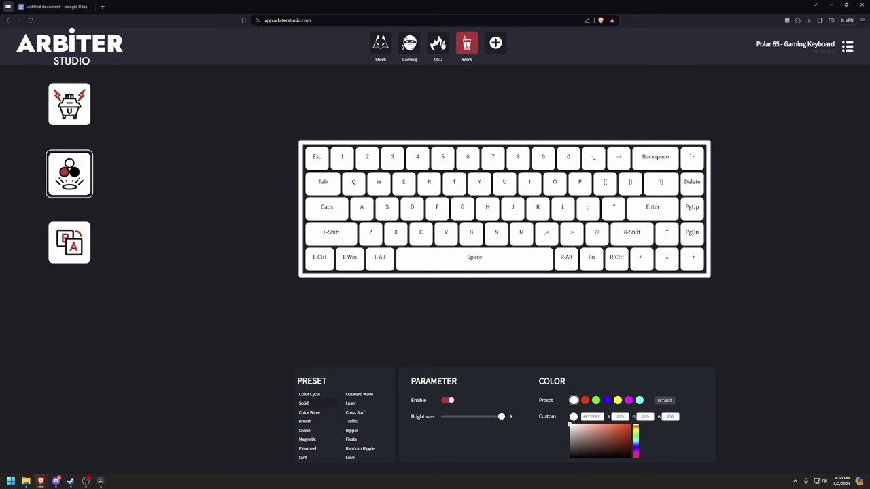
Preview the Breath, Magnetic, Random Ripple, Outward Wave and Color Cycle lighting effects
left_click(307, 422)
left_click(310, 439)
left_click(354, 451)
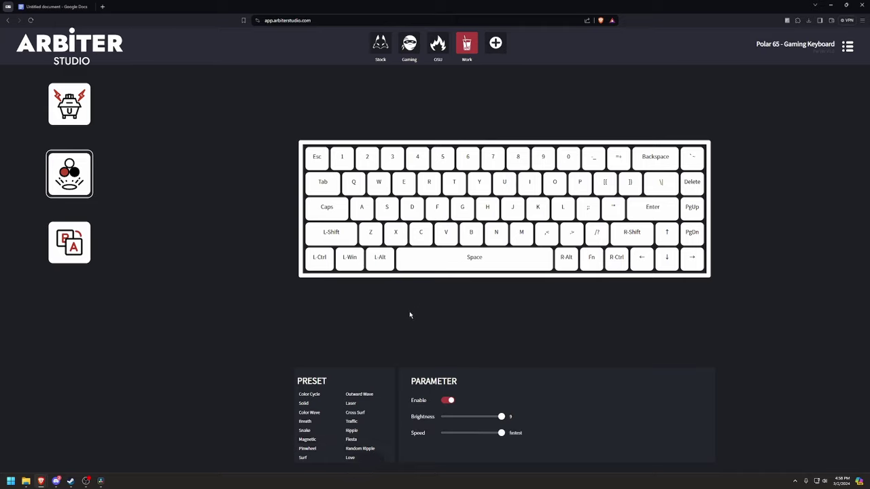
left_click(346, 397)
left_click(308, 395)
Switch to Solid lighting at brightness 9 and set all keys to dark red
left_click(314, 407)
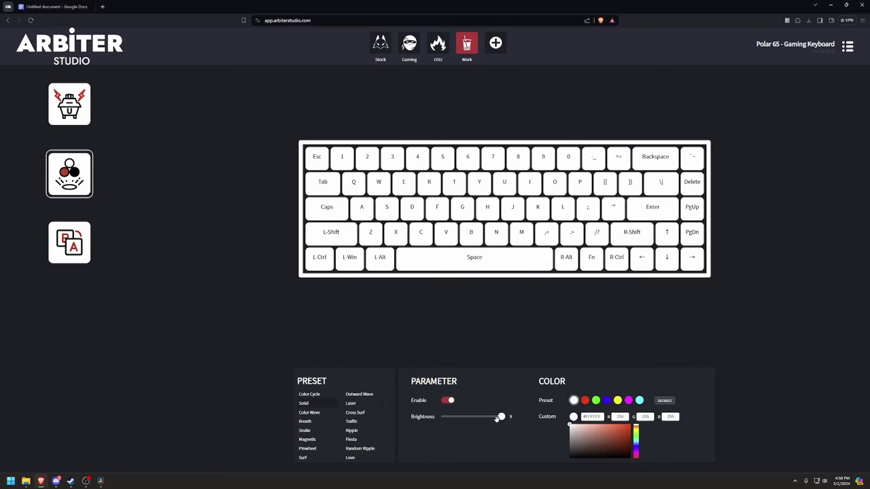
left_click_drag(501, 416, 447, 418)
left_click_drag(447, 417, 502, 417)
mouse_move(613, 443)
left_mouse_down()
mouse_move(631, 440)
mouse_move(590, 432)
mouse_move(648, 443)
mouse_move(604, 434)
left_mouse_up()
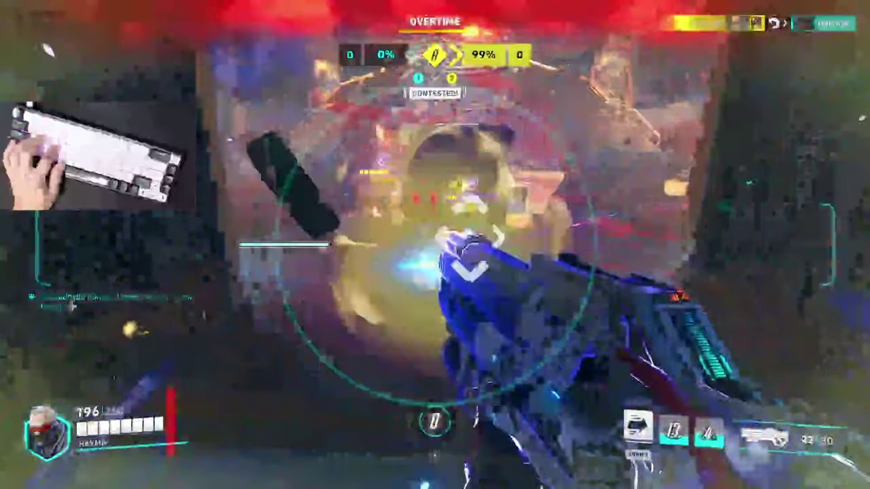
Contest the Flashpoint objective in overtime, reloading and shooting the Bastion and corridor enemy
left_click_drag(435, 245, 434, 244)
key("r")
key("r")
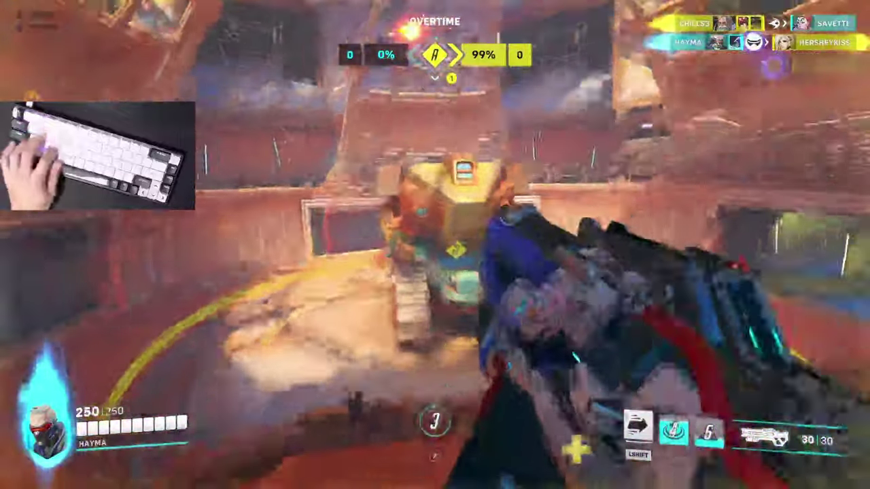
left_click(435, 245)
left_click_drag(434, 244, 434, 244)
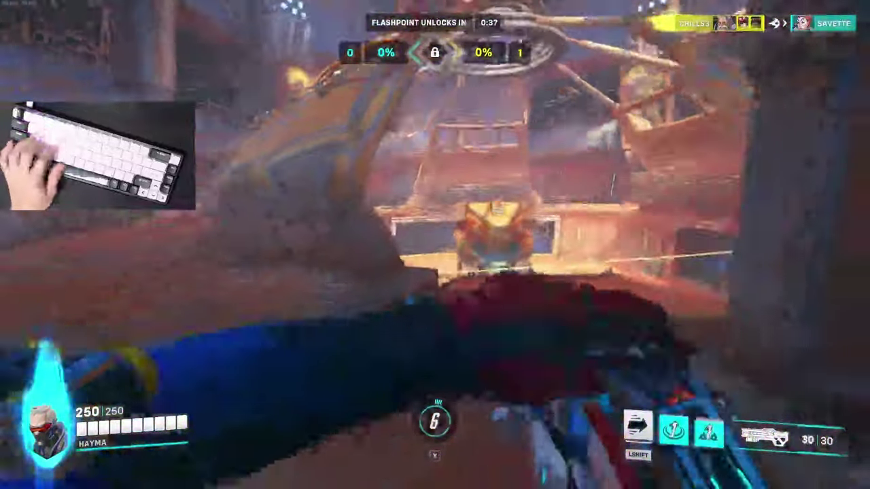
left_click_drag(435, 245, 435, 244)
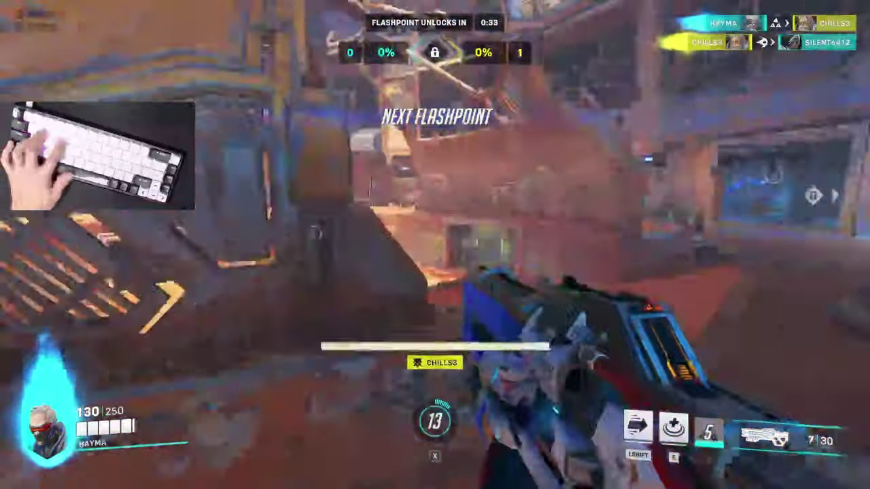